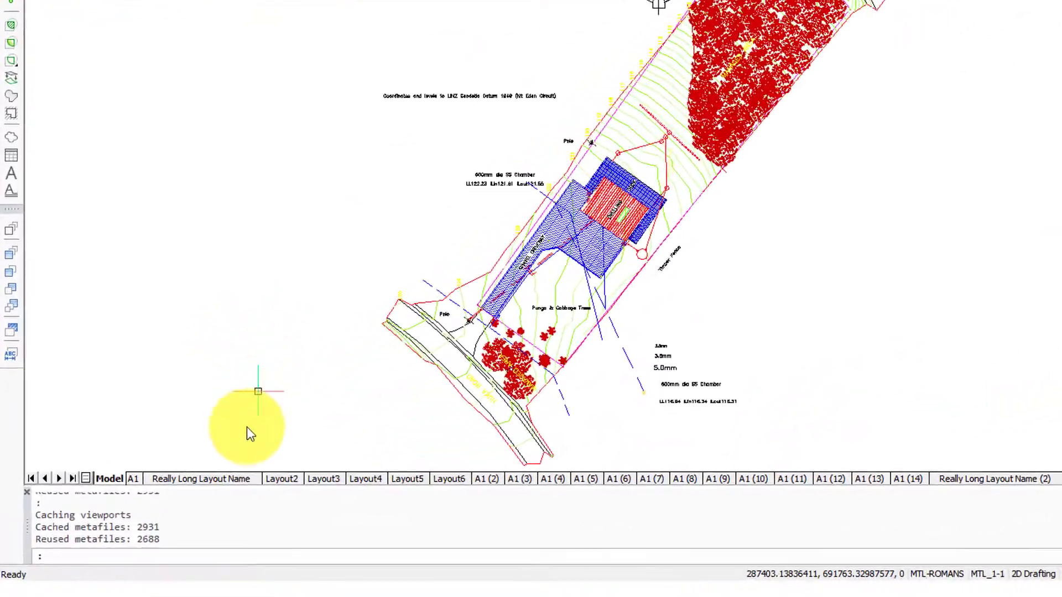
Open the Really Long Layout Name sheet and review its layout actions, including Move Right and Move Left, without choosing one.
click(264, 460)
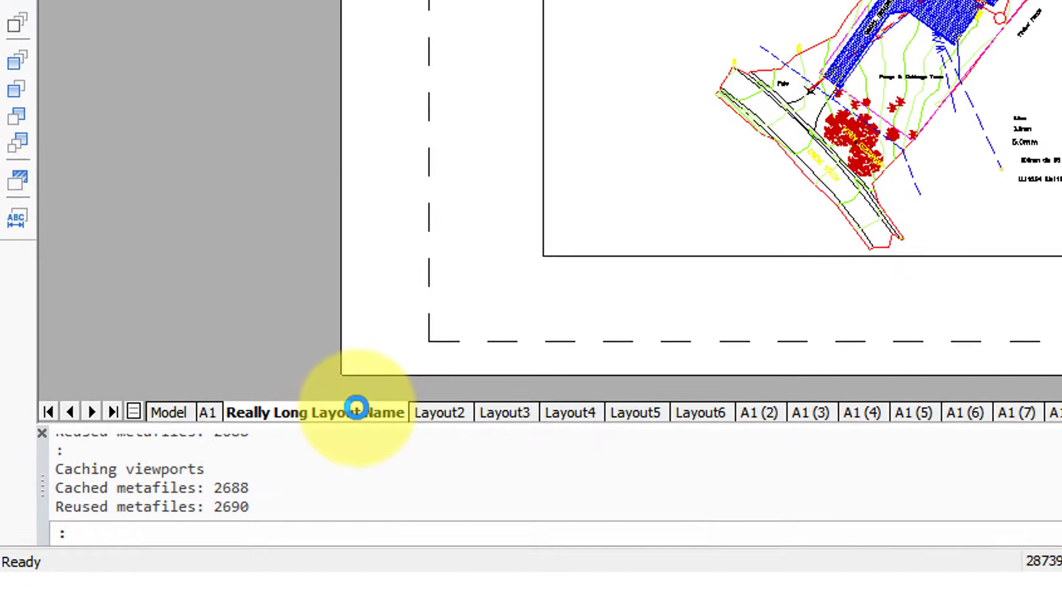
right_click(376, 399)
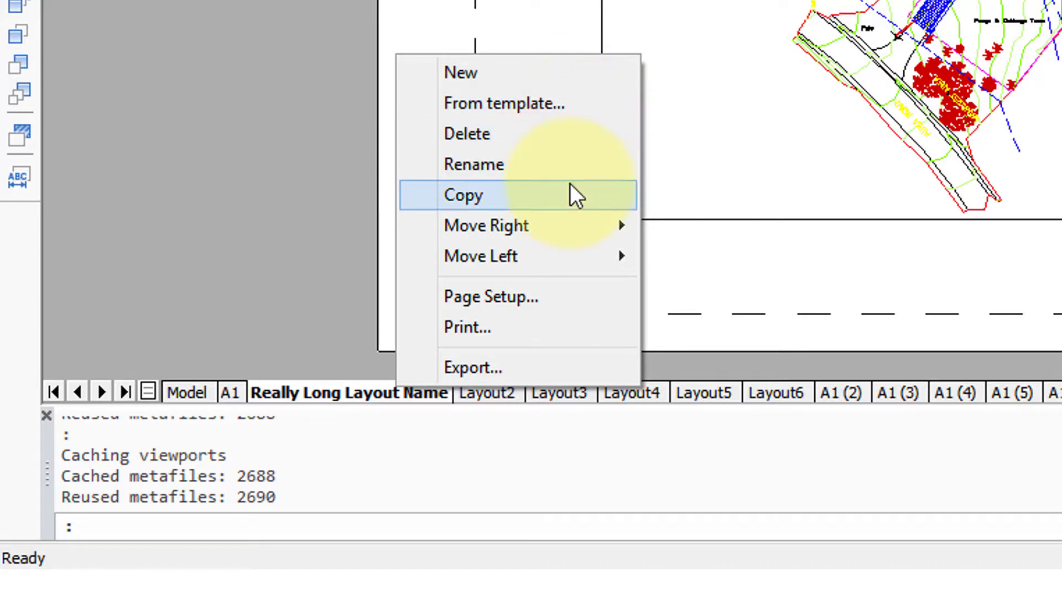
mouse_move(572, 226)
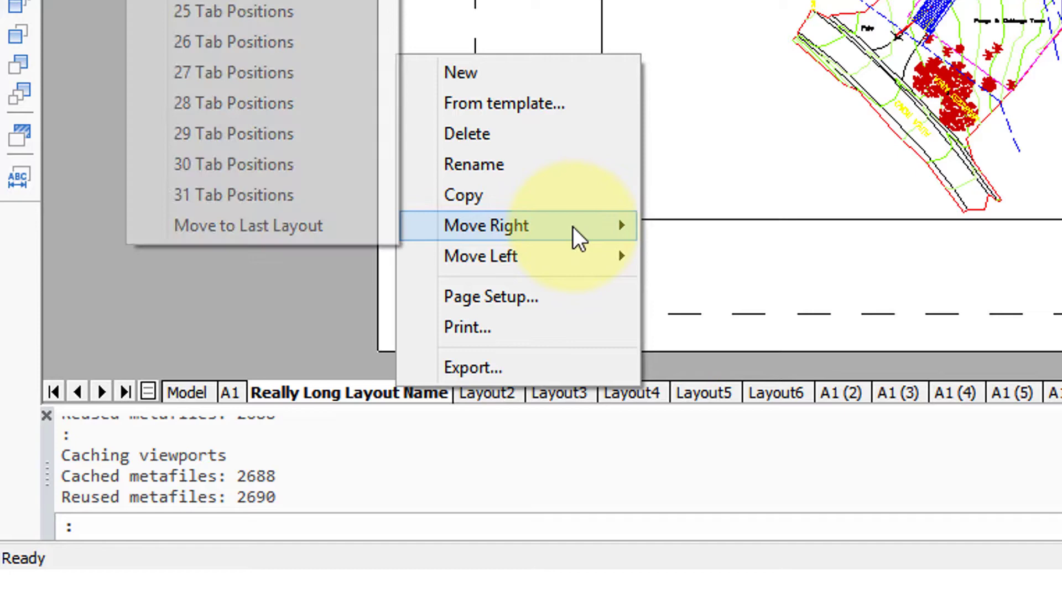
mouse_move(565, 250)
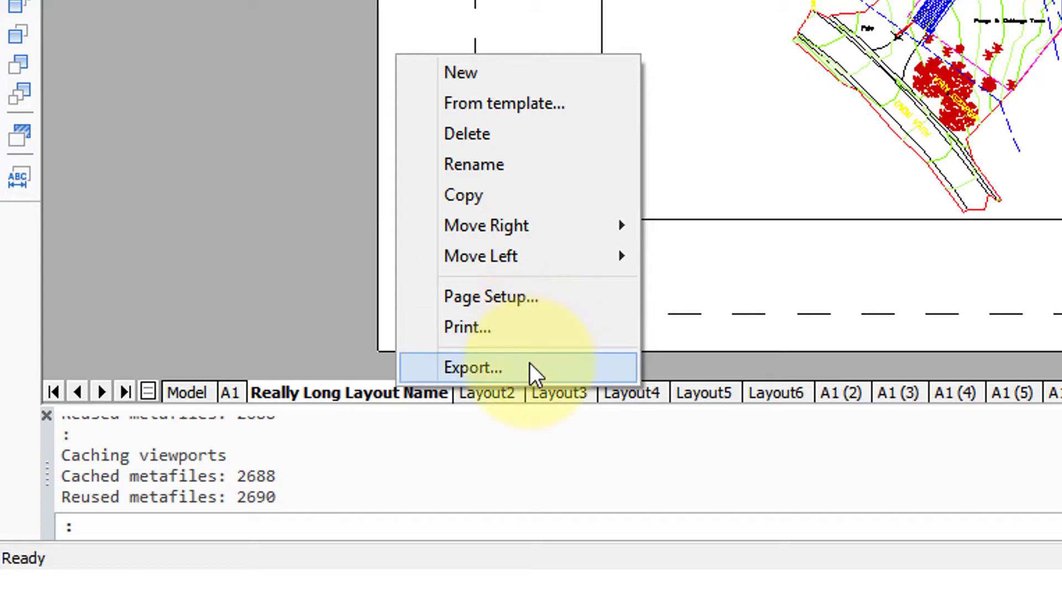
click(342, 396)
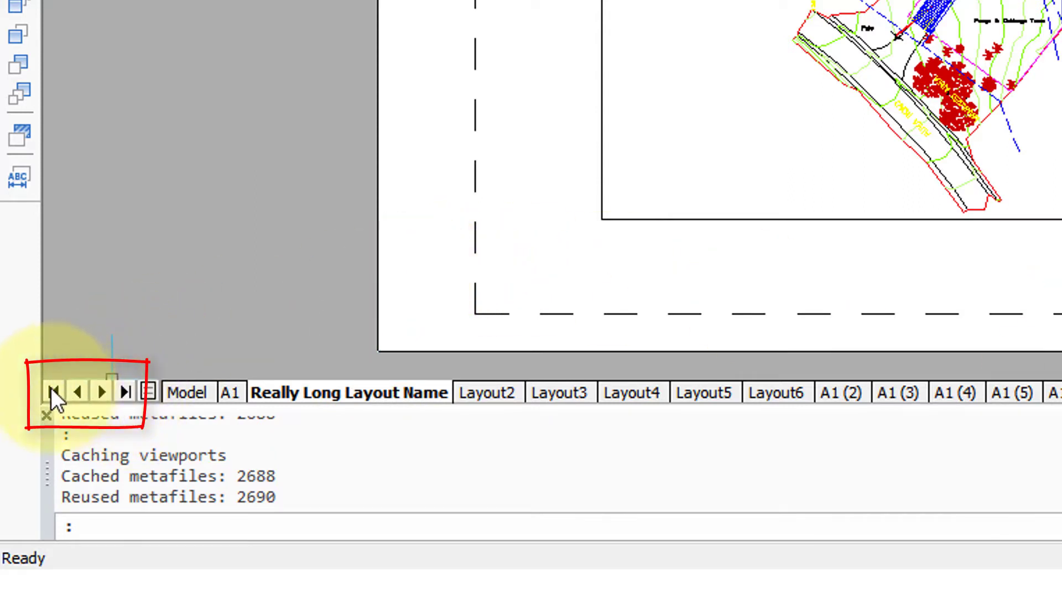
Scroll the layout tabs to the last sheets and back to the first, then return to Model.
click(102, 390)
click(101, 390)
click(101, 390)
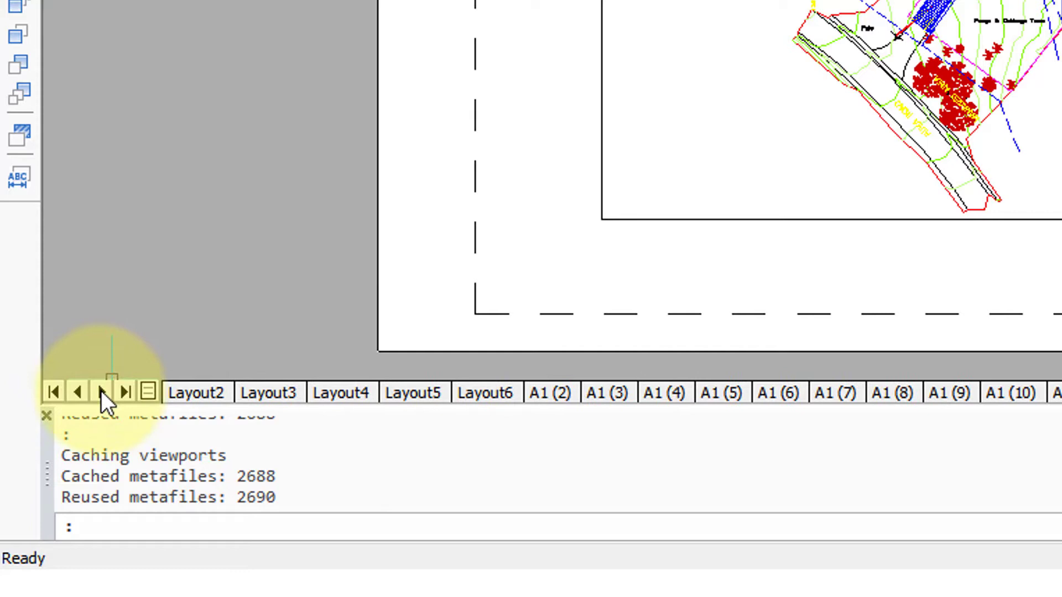
click(127, 392)
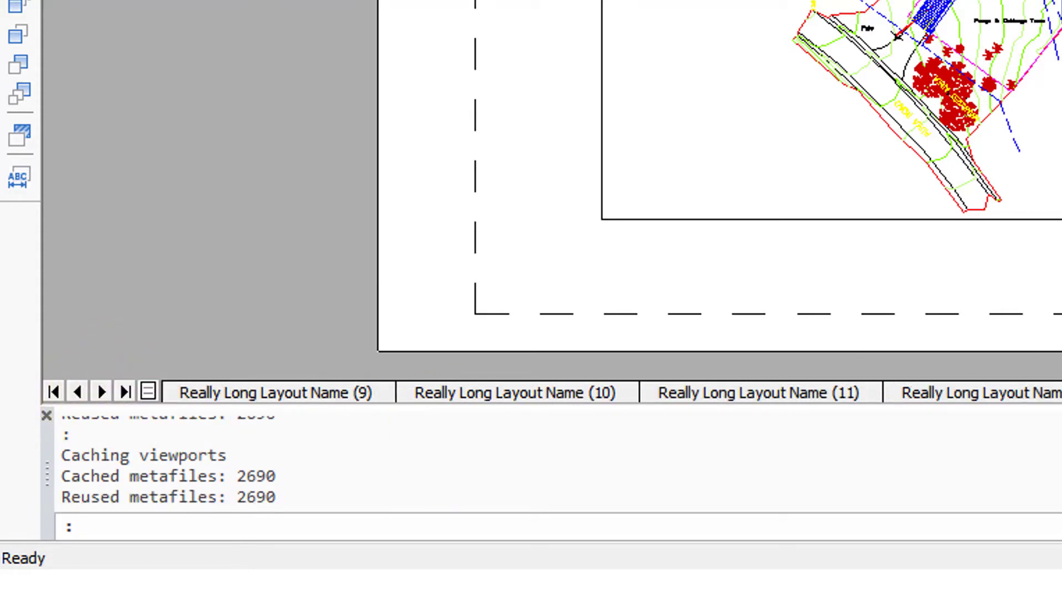
click(54, 393)
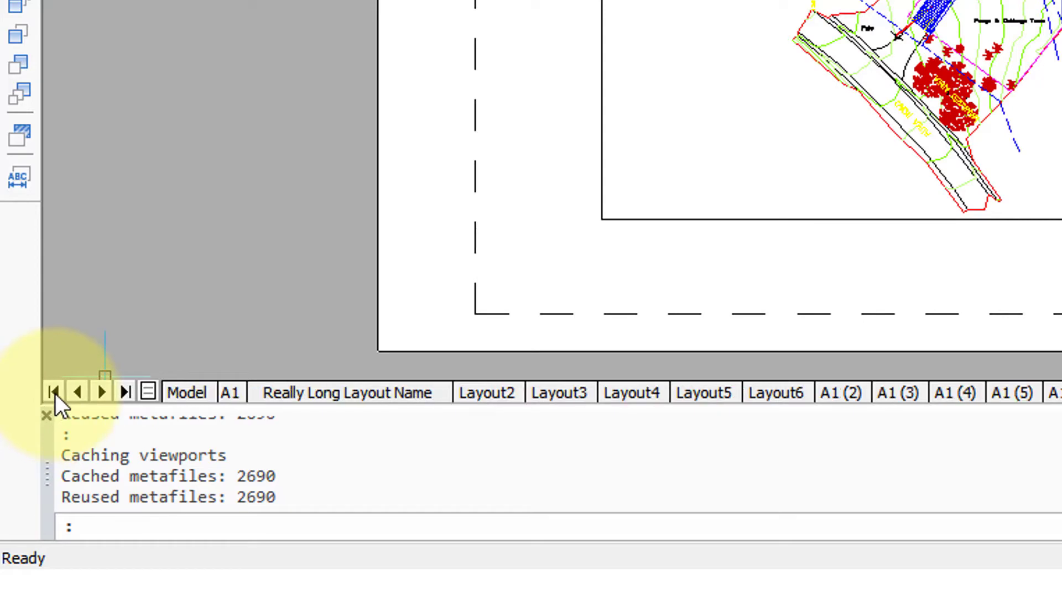
click(232, 393)
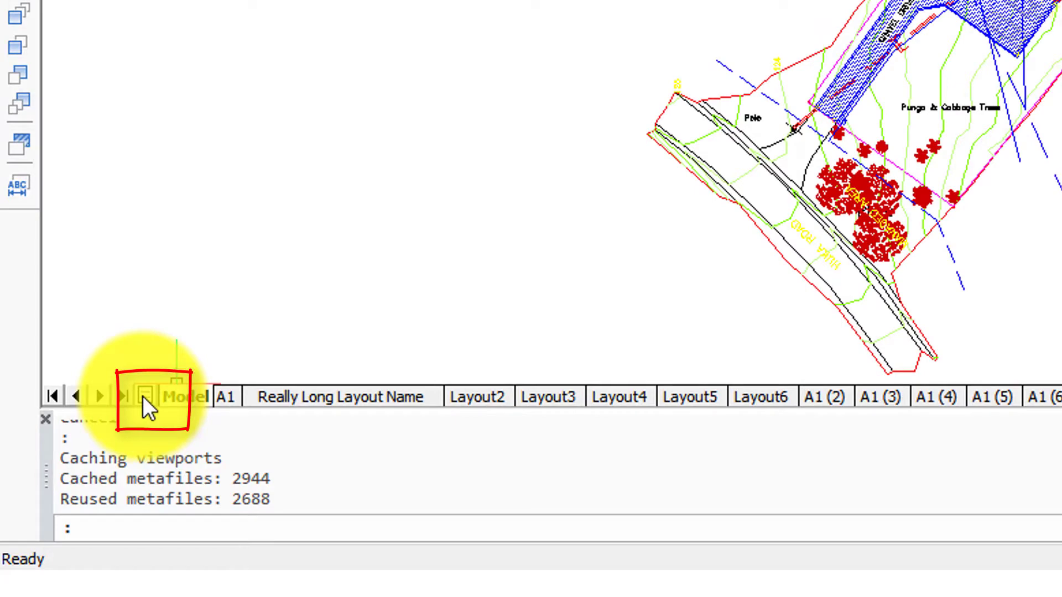
Open the Layout Manager, move it aside and enlarge it to list all 34 layouts.
click(144, 396)
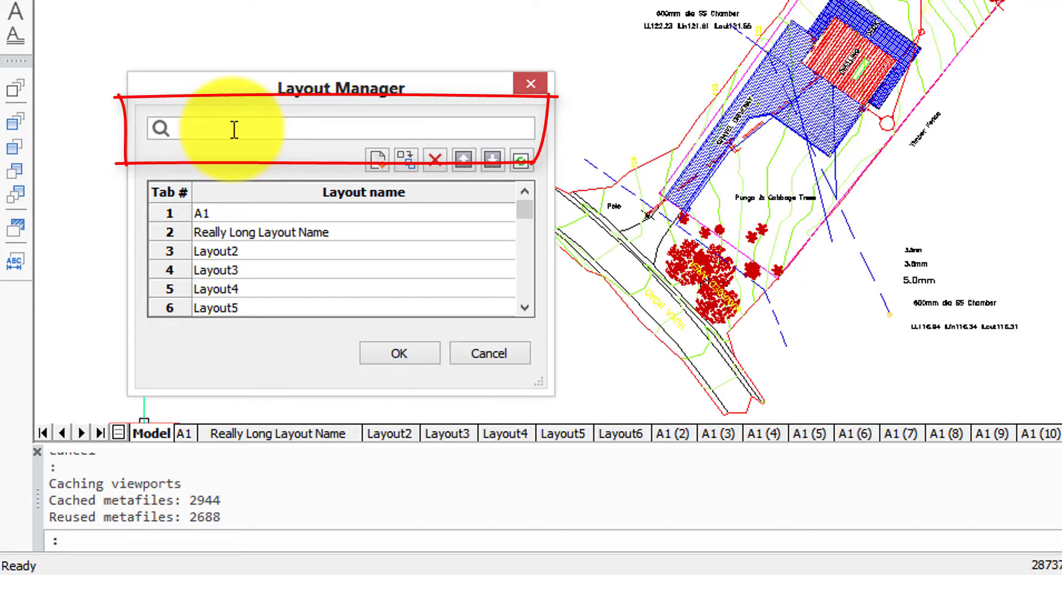
drag(284, 92, 755, 0)
drag(921, 103, 726, 596)
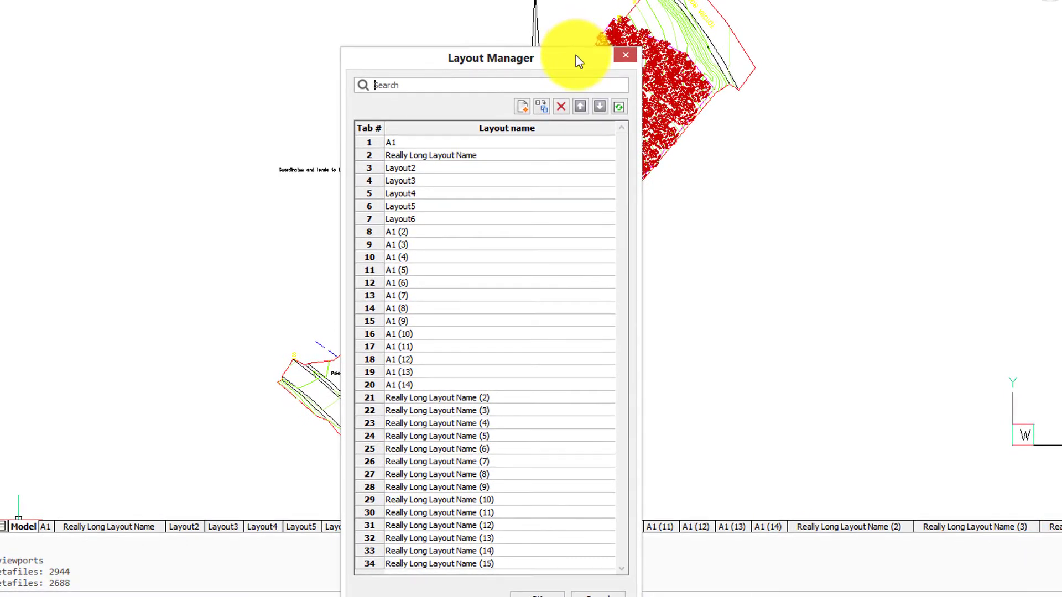
Select Really Long Layout Name (2) through (15) and delete them, leaving 20 layouts.
drag(576, 57, 576, 13)
click(474, 354)
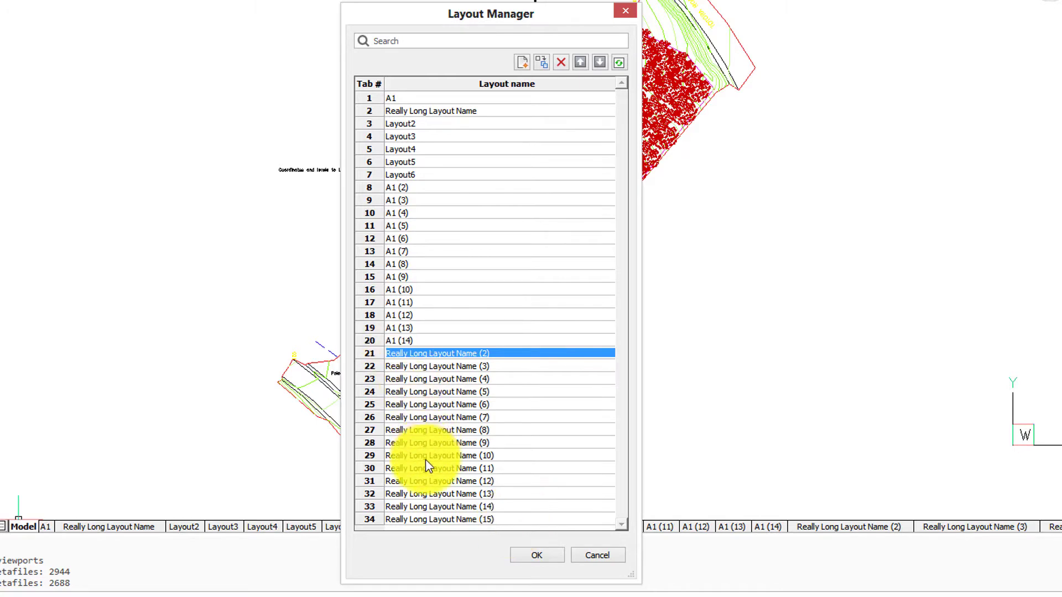
shift+click(420, 520)
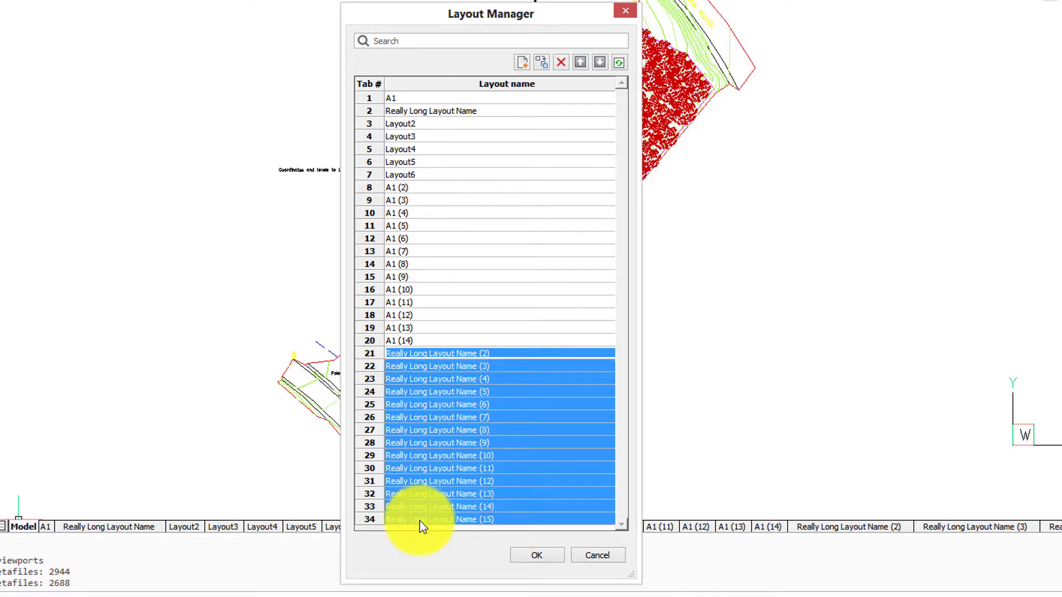
click(560, 63)
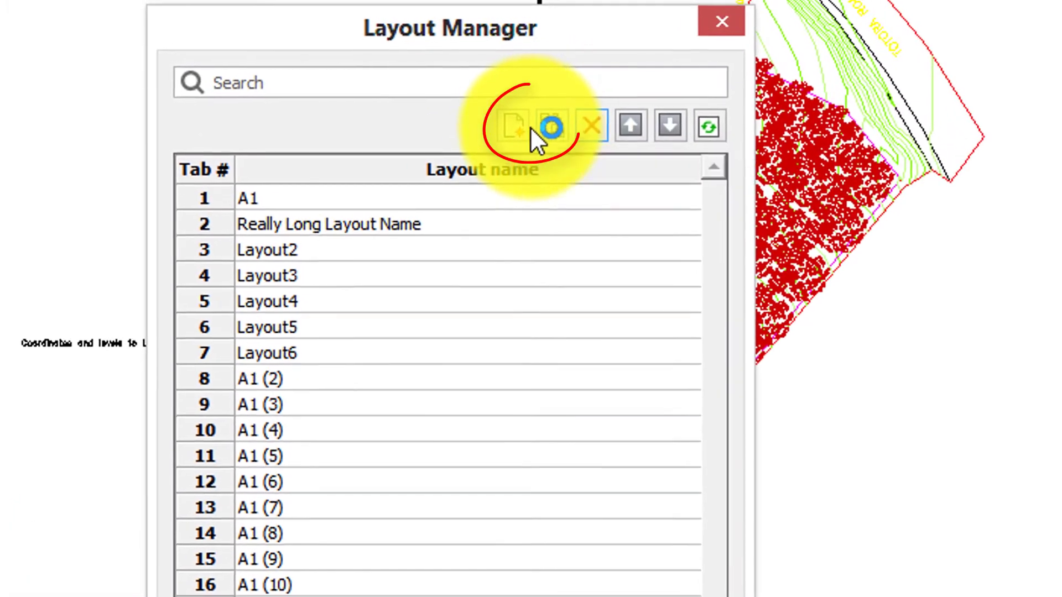
Add a new Layout1 and copy A1 (2) as A1 (2) (2), giving 22 layouts.
click(522, 133)
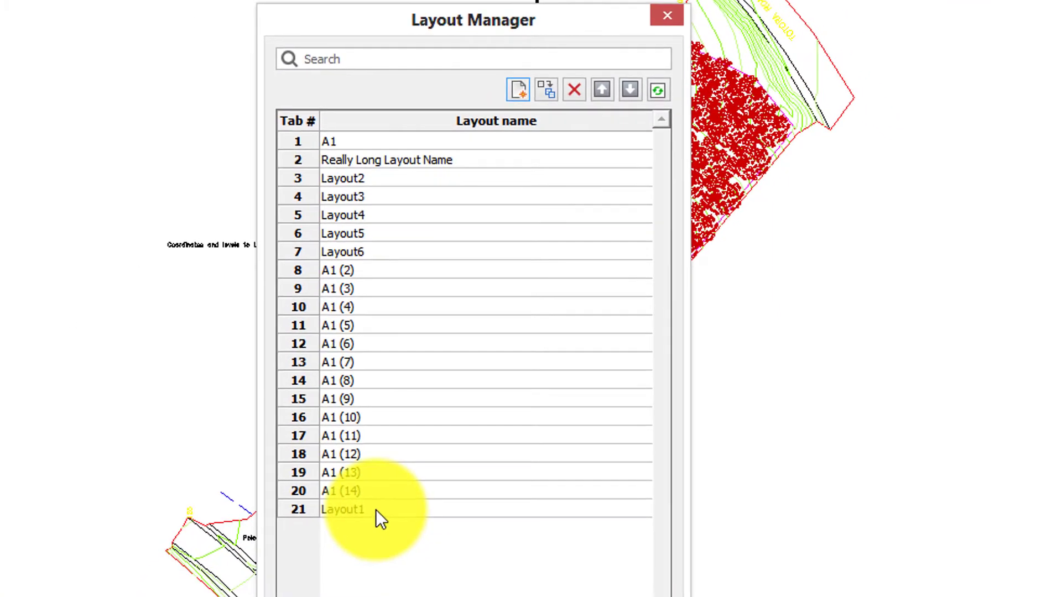
click(376, 509)
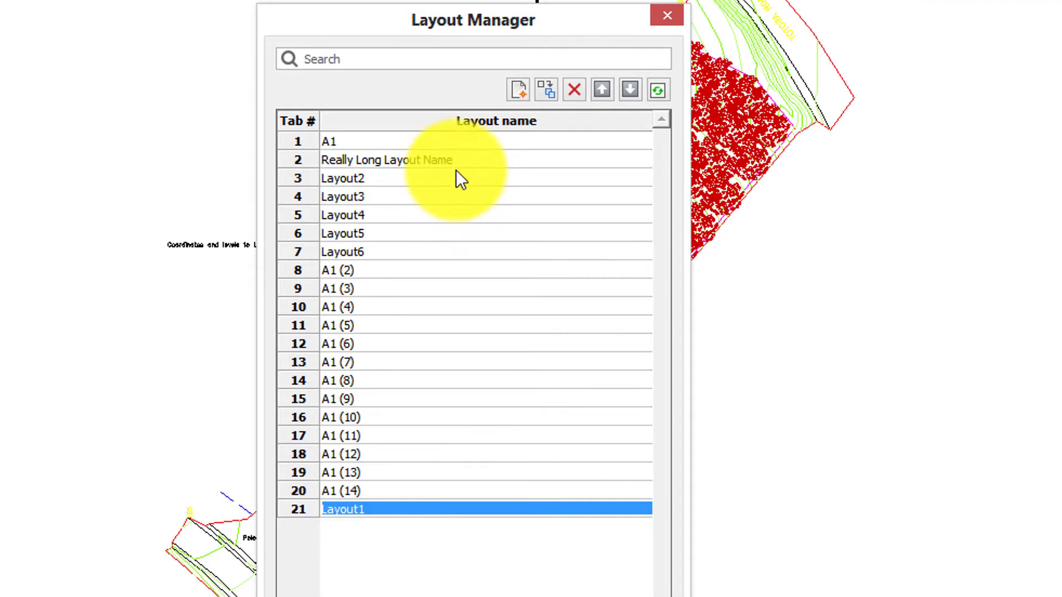
key(F2)
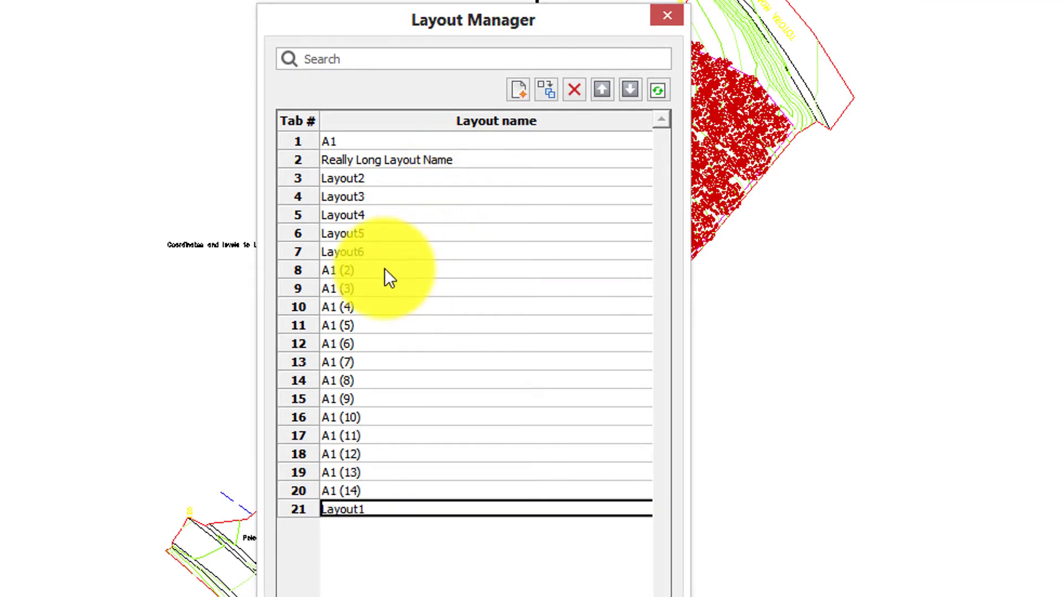
click(319, 266)
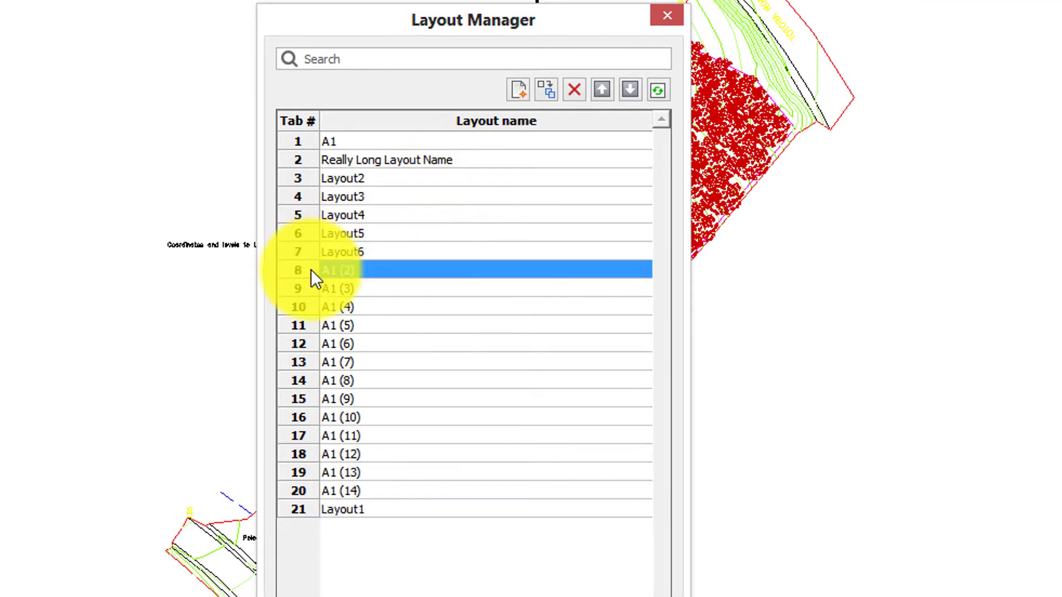
click(553, 91)
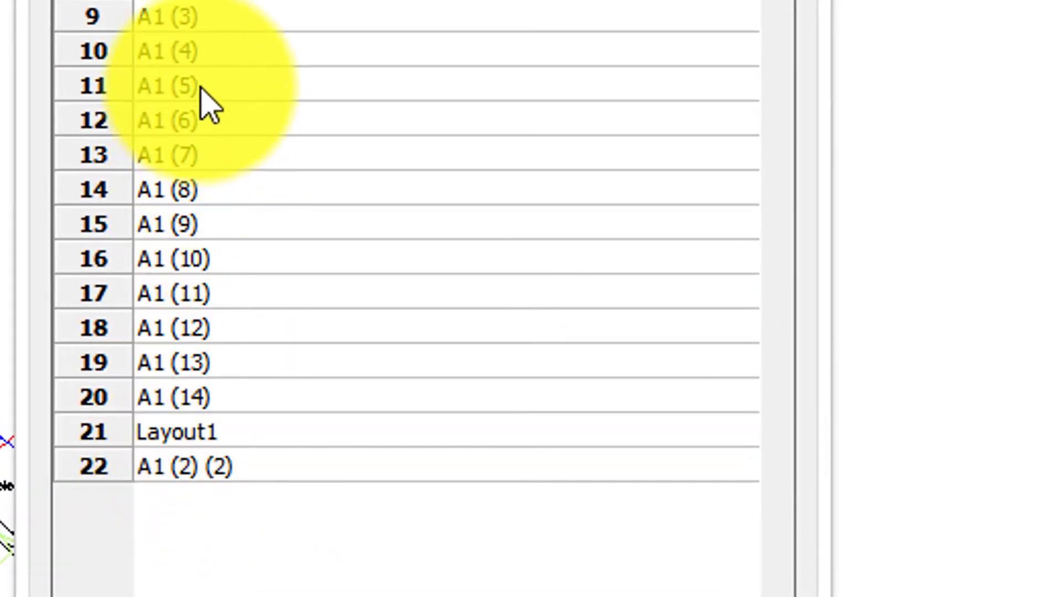
Move the A1 (8) to A1 (2) (2) block up six places, then delete it, leaving 13 layouts.
click(226, 330)
click(231, 399)
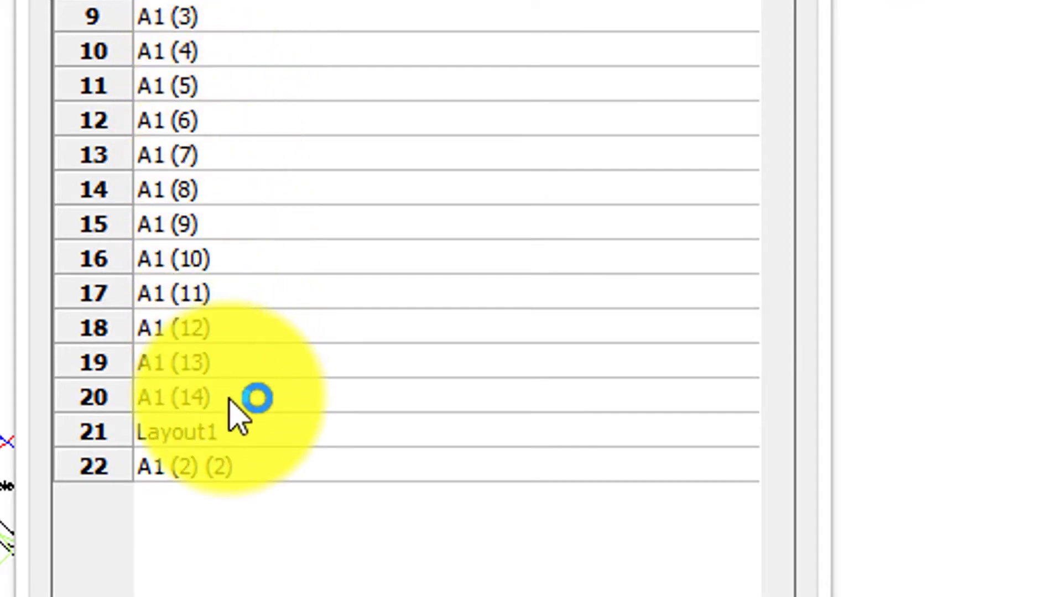
click(420, 466)
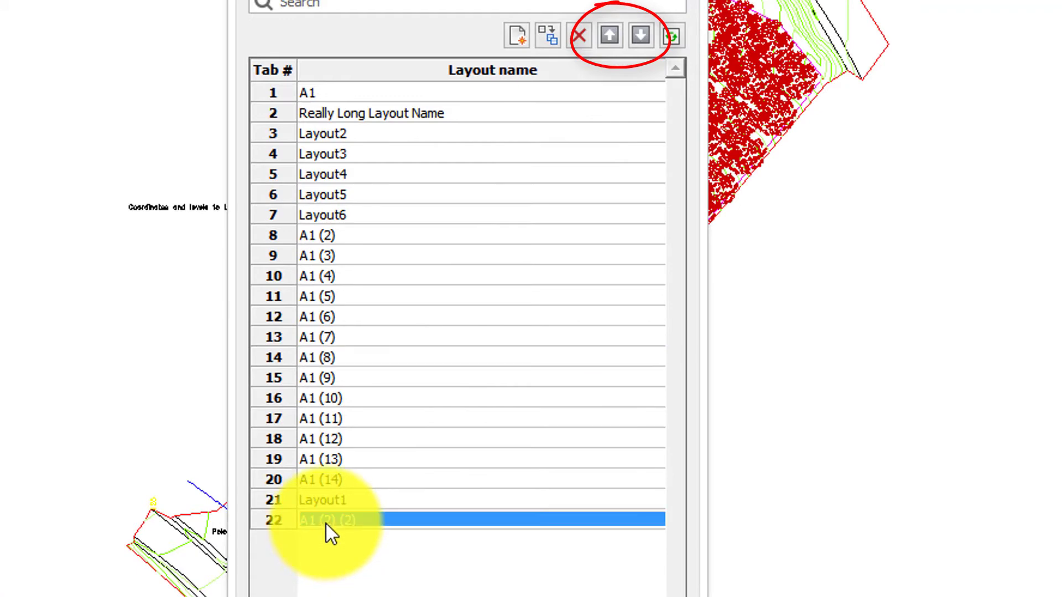
click(359, 374)
shift+click(363, 360)
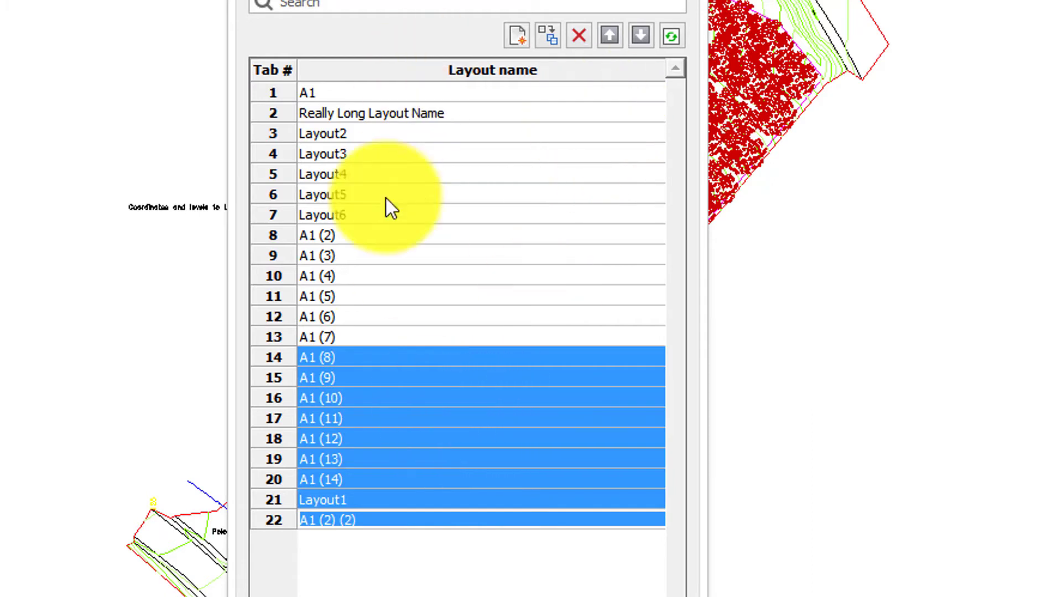
click(614, 39)
click(615, 38)
click(614, 39)
click(616, 37)
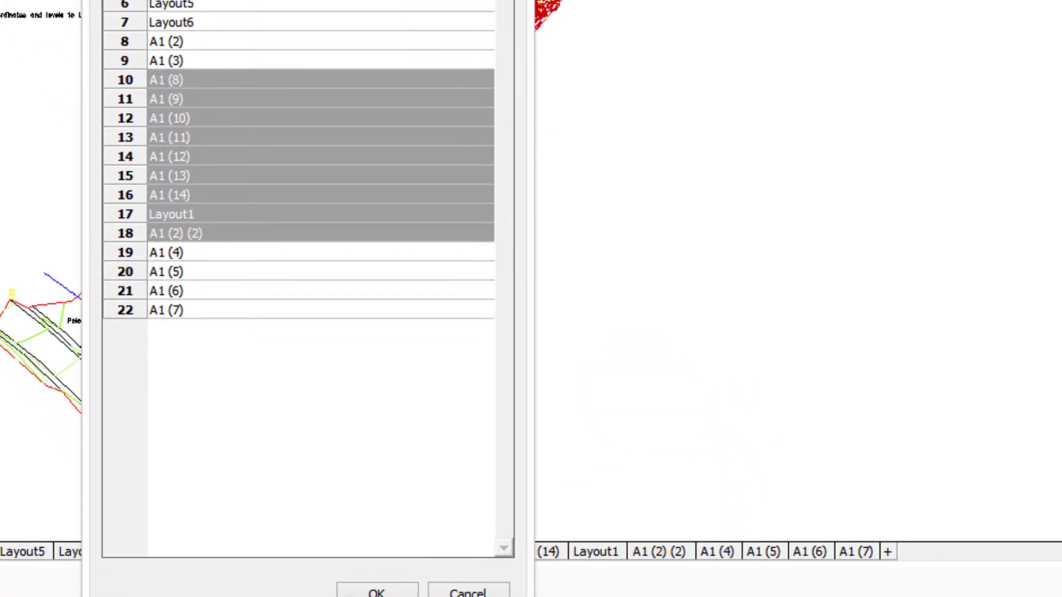
click(615, 39)
click(614, 39)
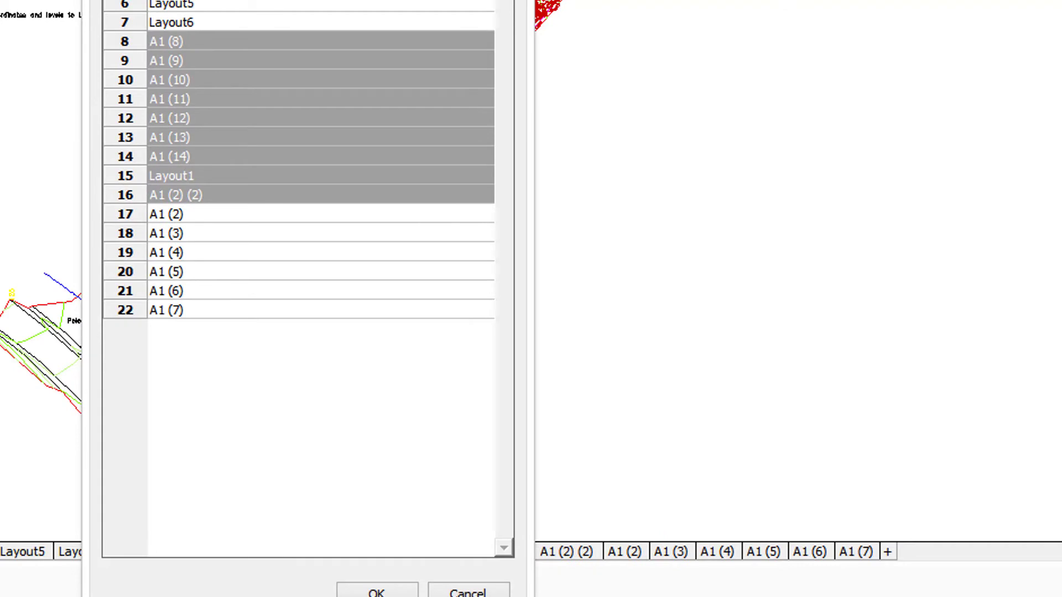
key(Delete)
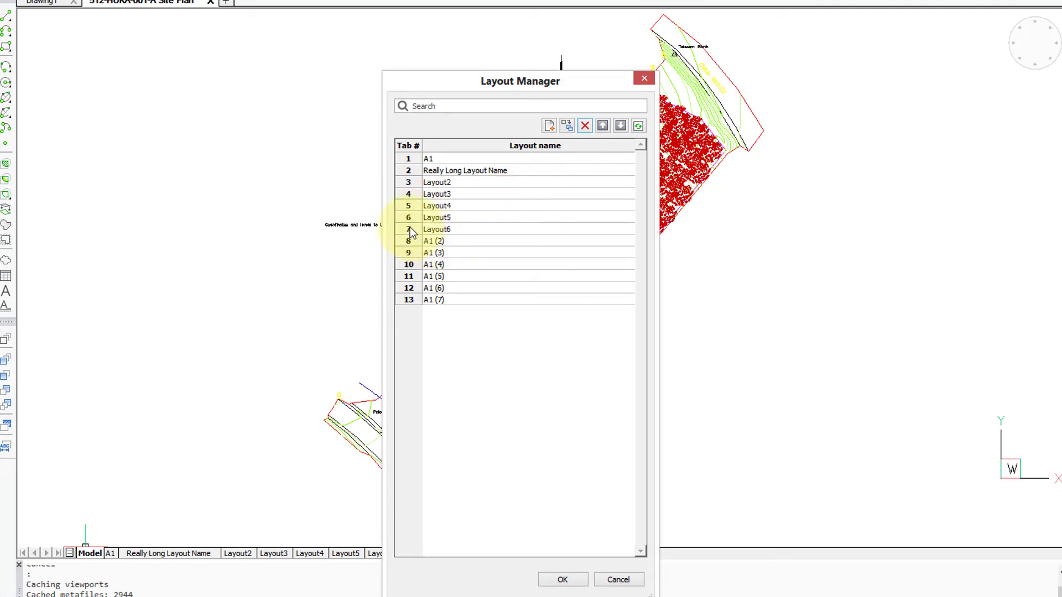
Activate the Layout6 sheet from the list, closing the Layout Manager.
double_click(410, 228)
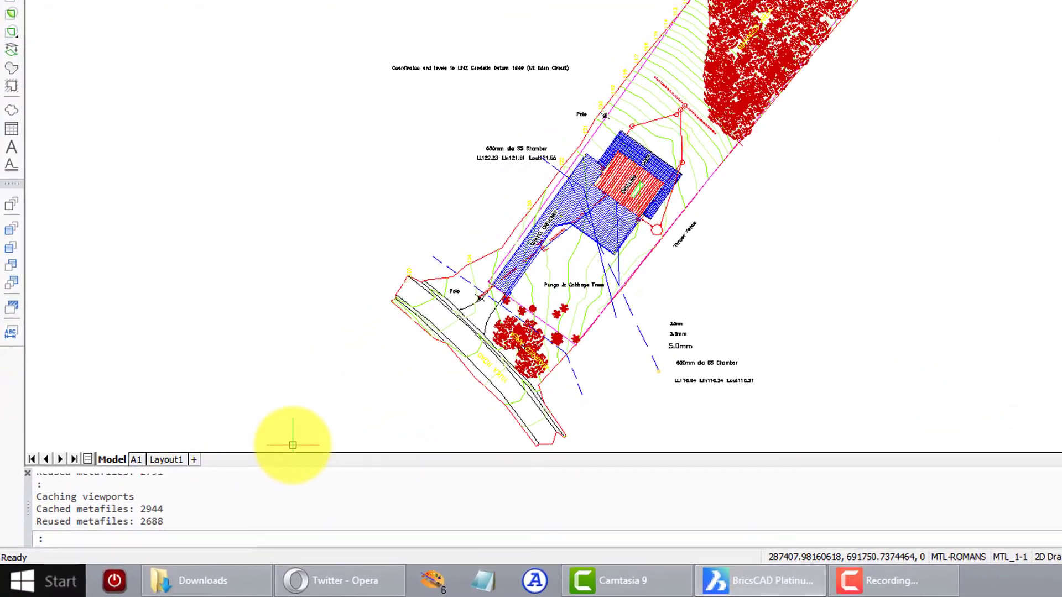
Switch through the Layout1, A1 and Model tabs, then highlight the metafile messages in the command history.
click(146, 476)
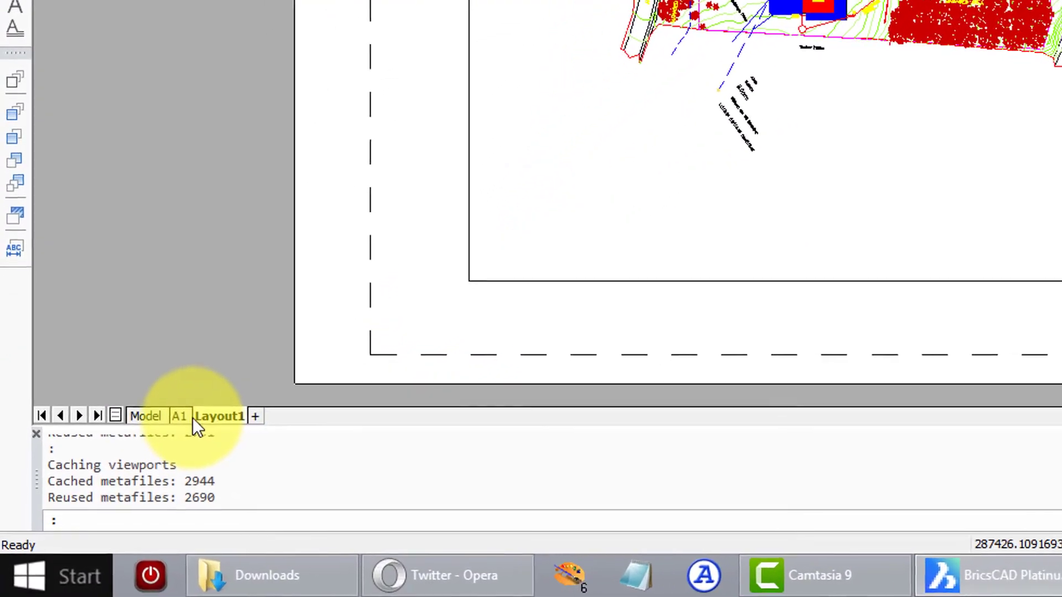
click(156, 439)
click(162, 397)
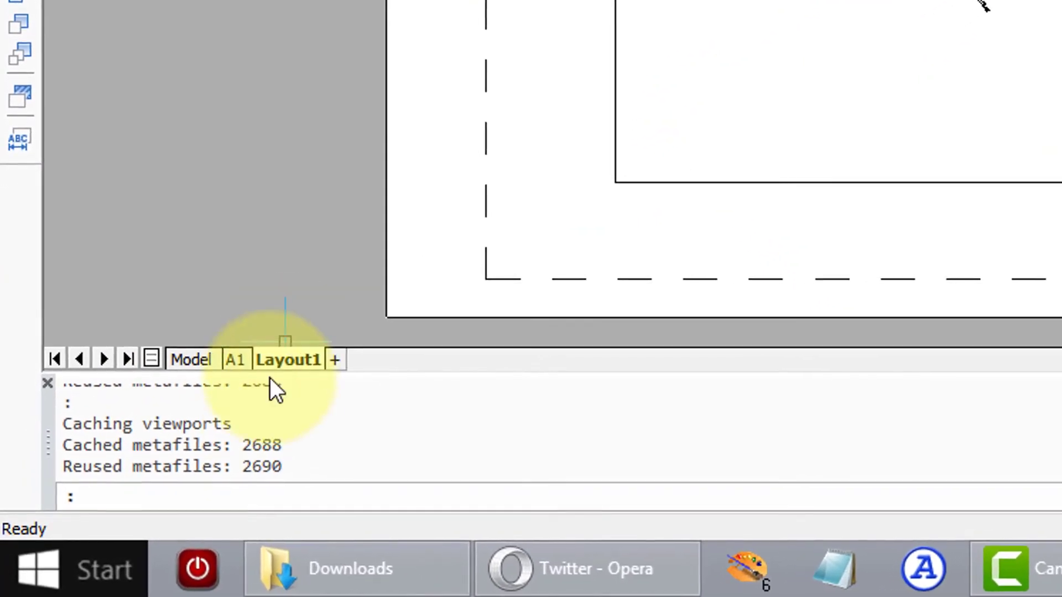
drag(326, 469, 64, 440)
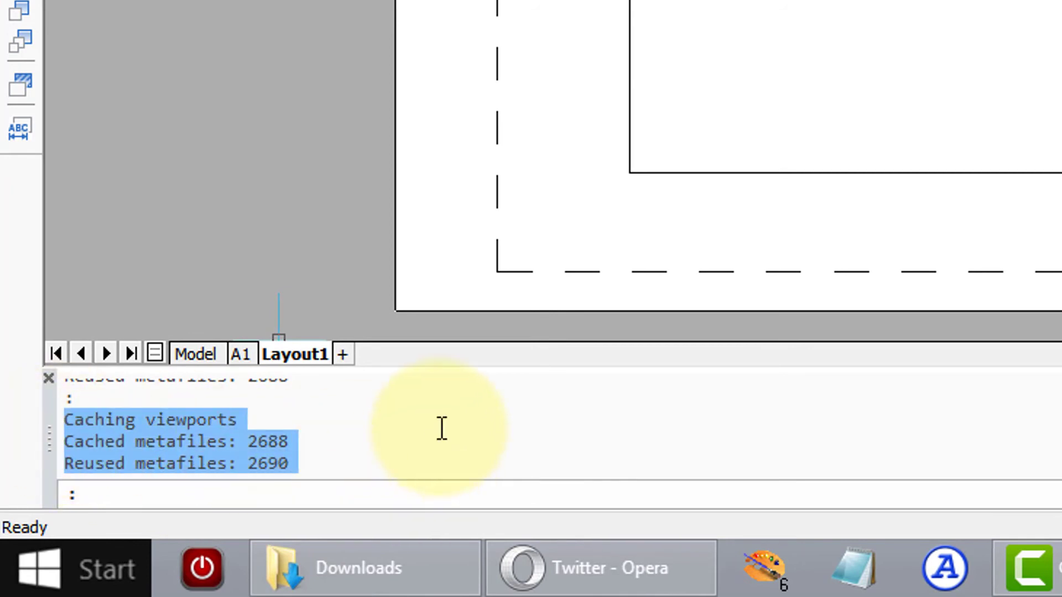